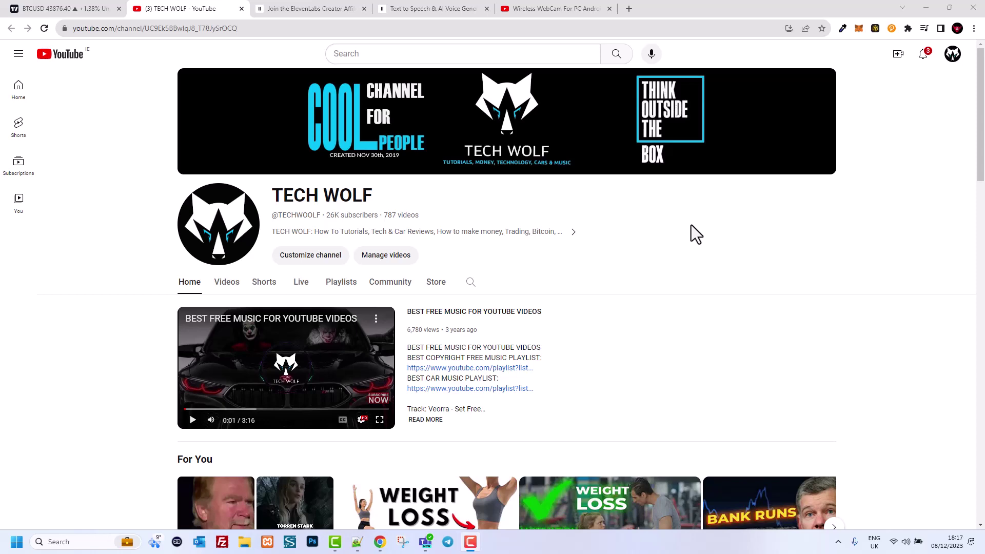
Step: Leave the TECH WOLF channel for the ElevenLabs Voice Library tab
click(312, 10)
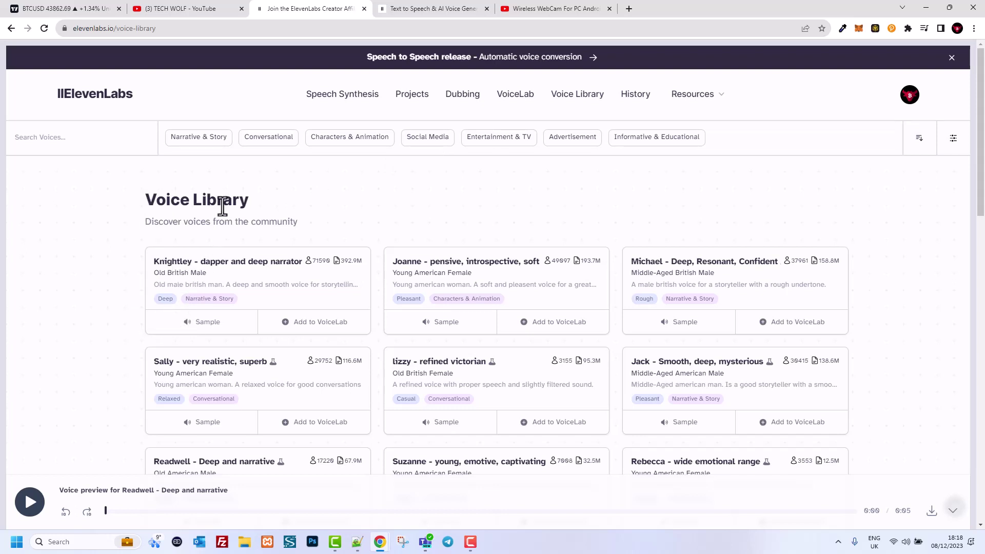
Step: Play the Knightley, Joanne, Michael and Sally voice samples
click(190, 333)
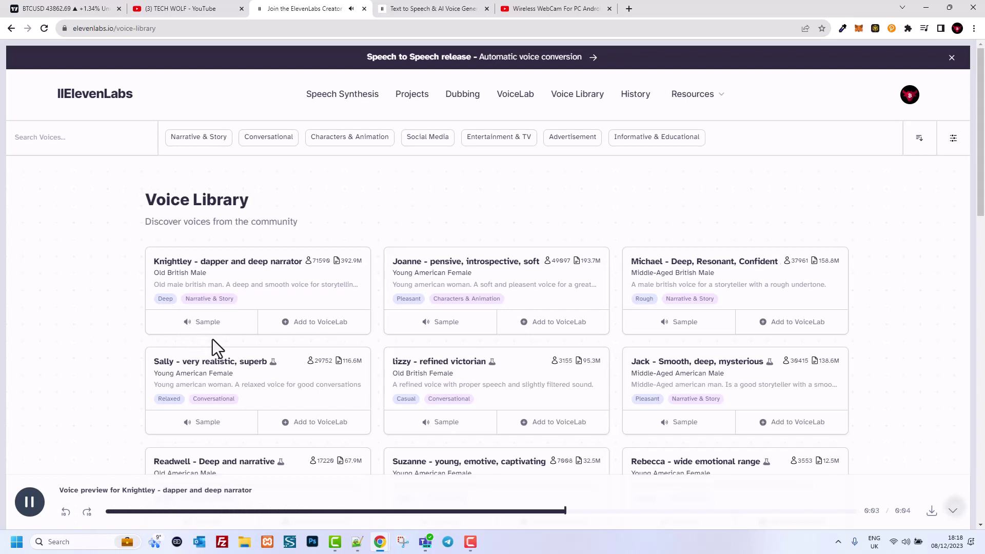
click(444, 329)
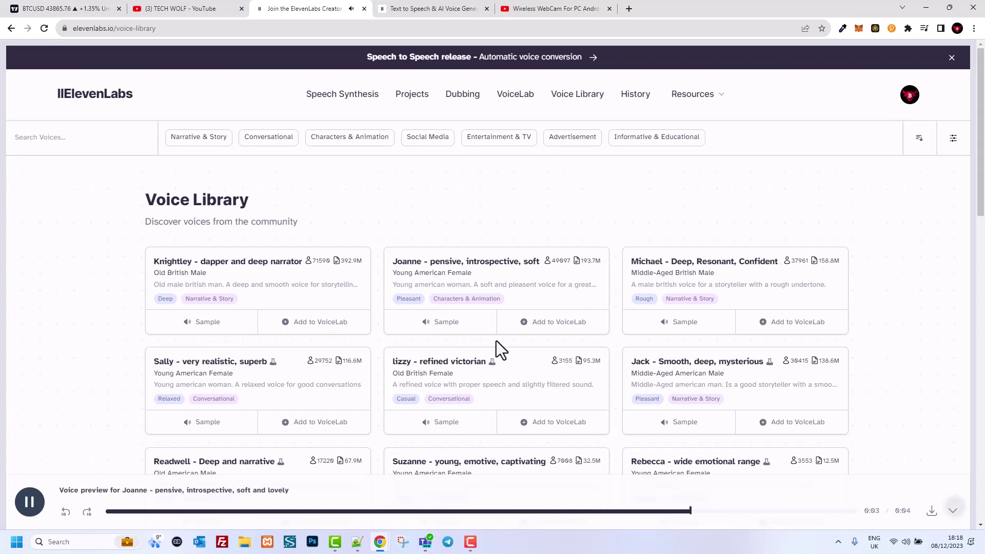
scroll(496, 341, down, 2)
click(677, 218)
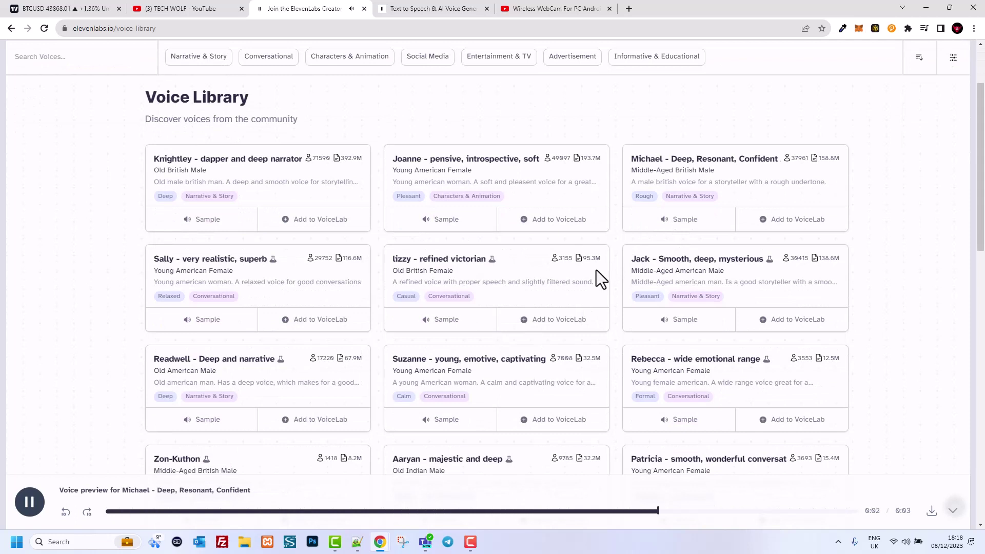
click(214, 320)
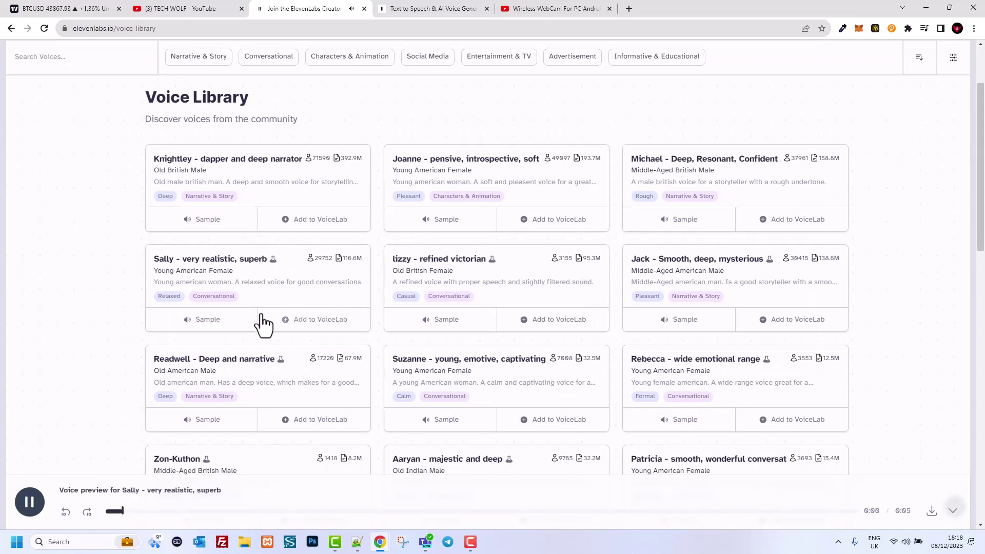
scroll(366, 288, down, 1)
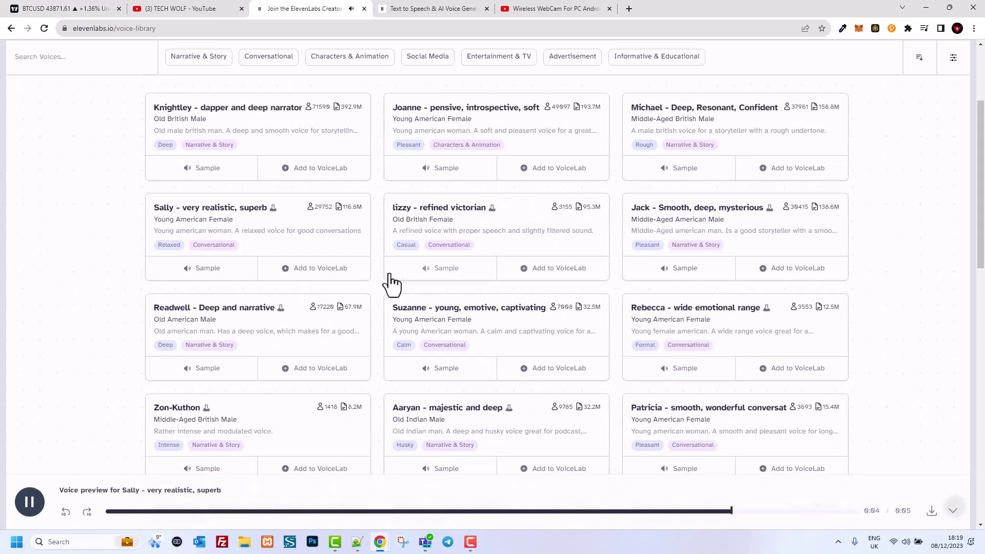
Step: Play the lizzy, Jack, Readwell, Suzanne and Rebecca voice samples further down
click(438, 269)
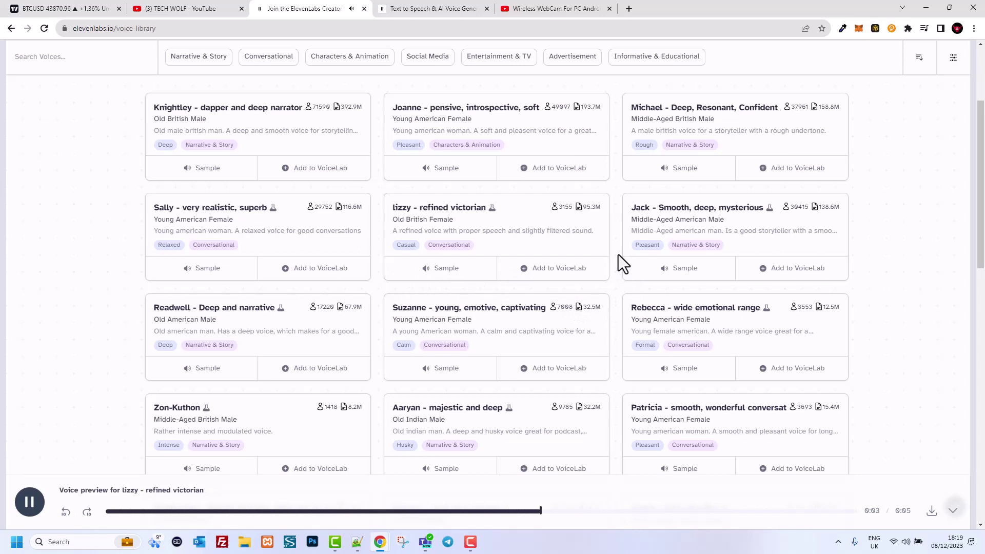
click(668, 271)
scroll(396, 323, down, 2)
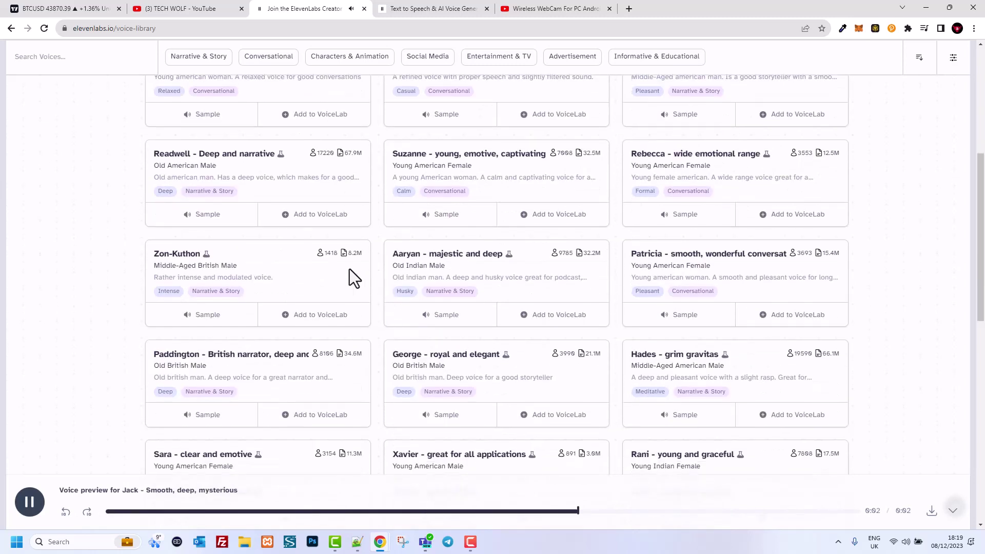
click(221, 219)
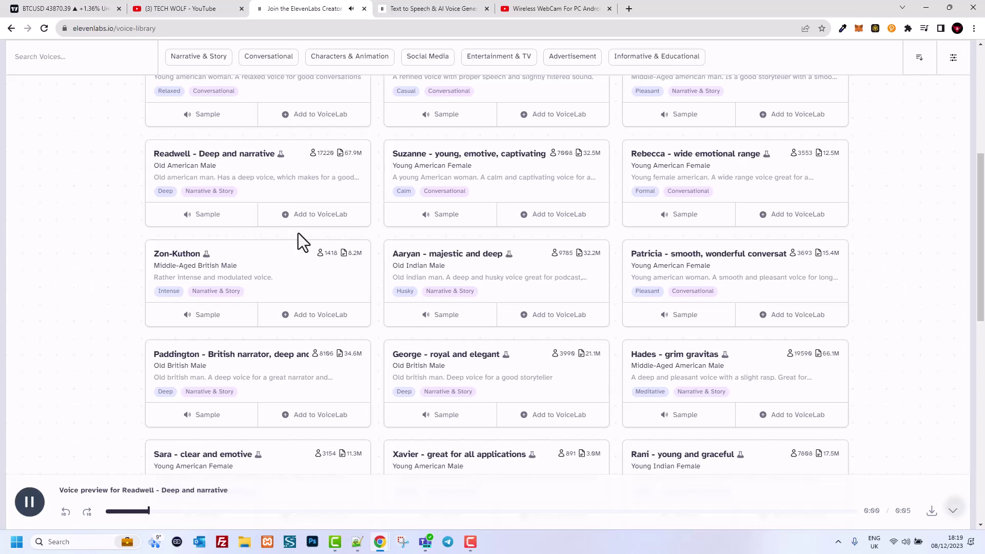
click(442, 223)
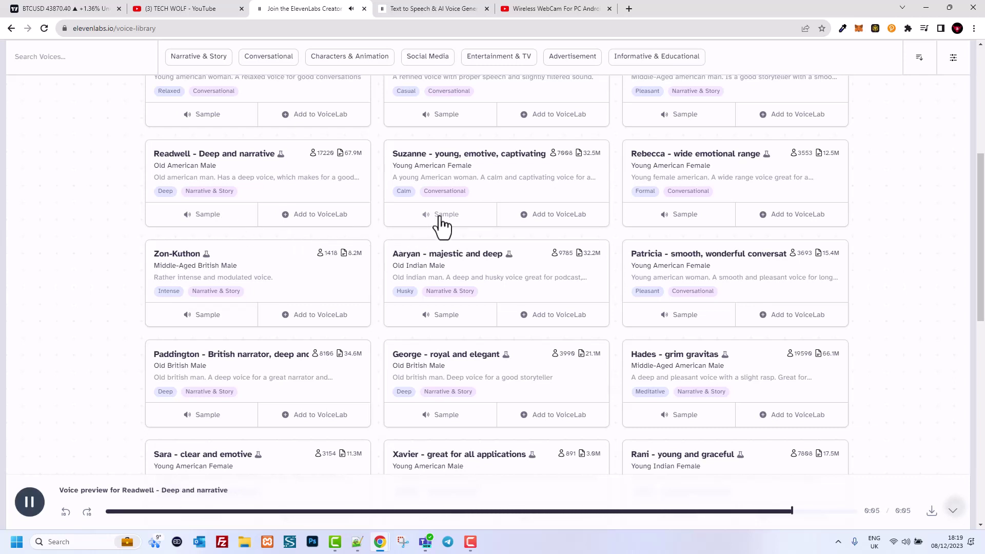
click(670, 219)
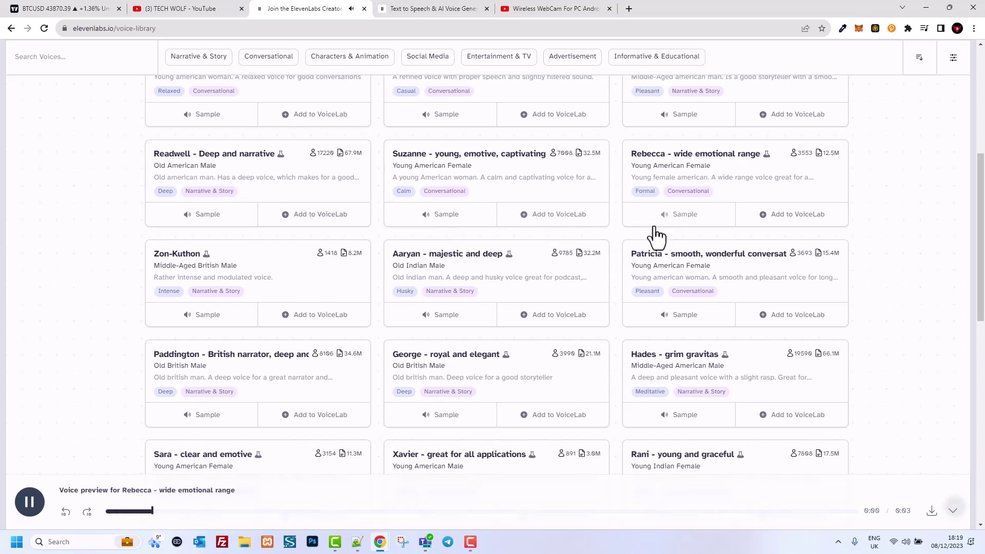
scroll(367, 281, down, 1)
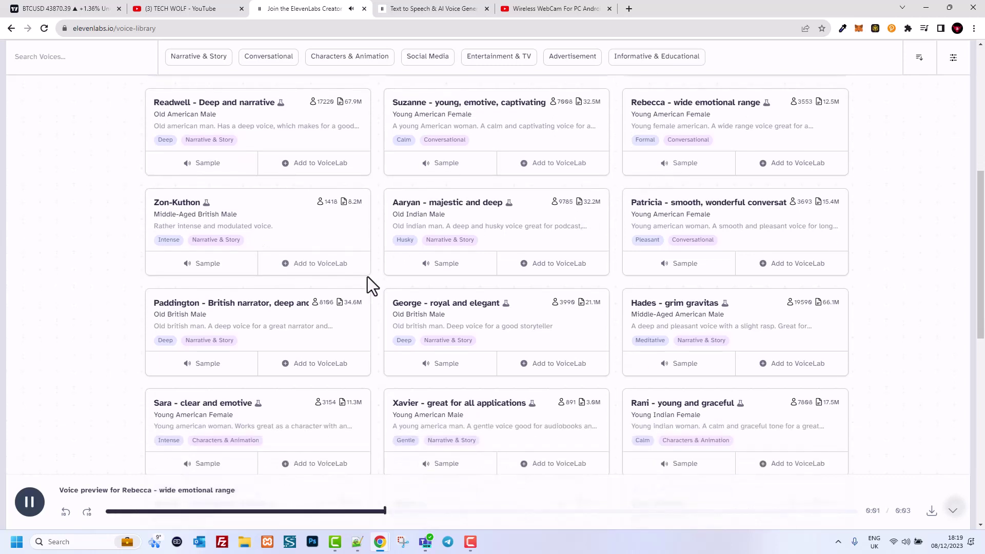
Step: Sample the Zon-Kuthon, Aaryan, Patricia, Paddington, George and Hades voices lower in the library
click(217, 271)
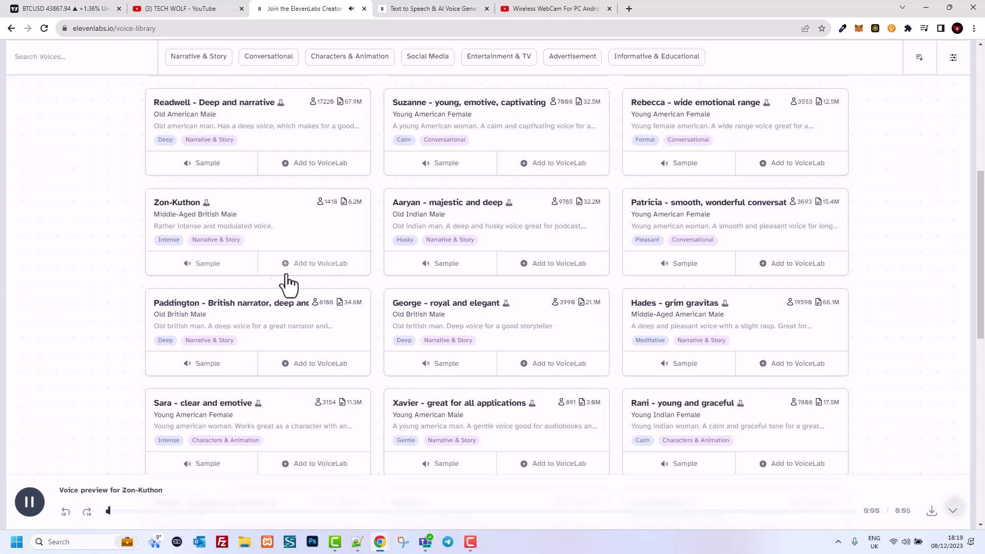
click(429, 268)
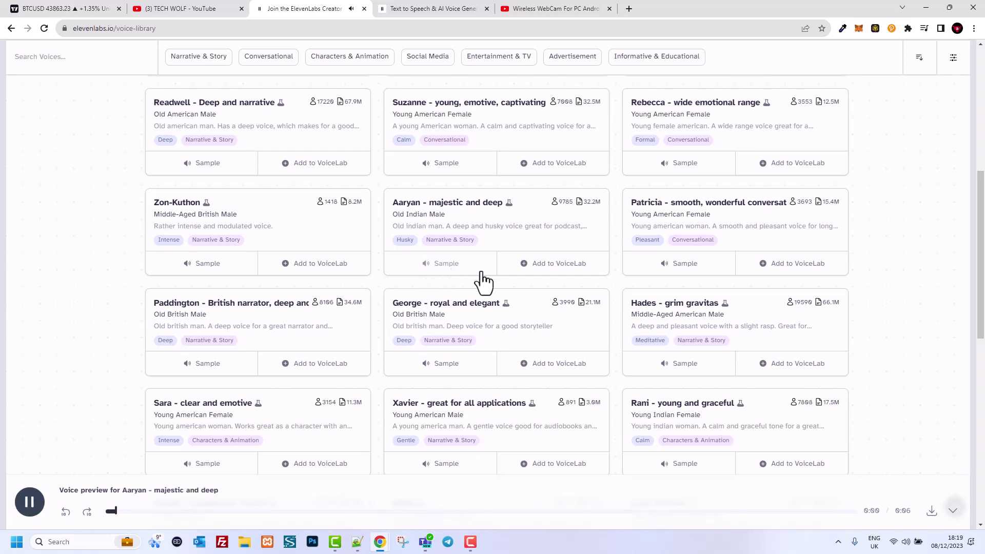
click(673, 273)
scroll(420, 316, down, 2)
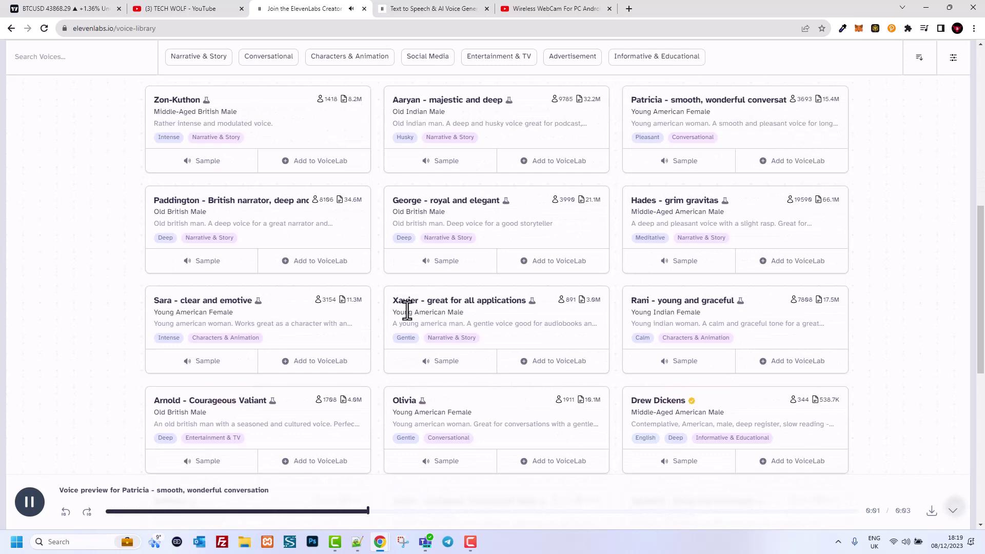
click(228, 270)
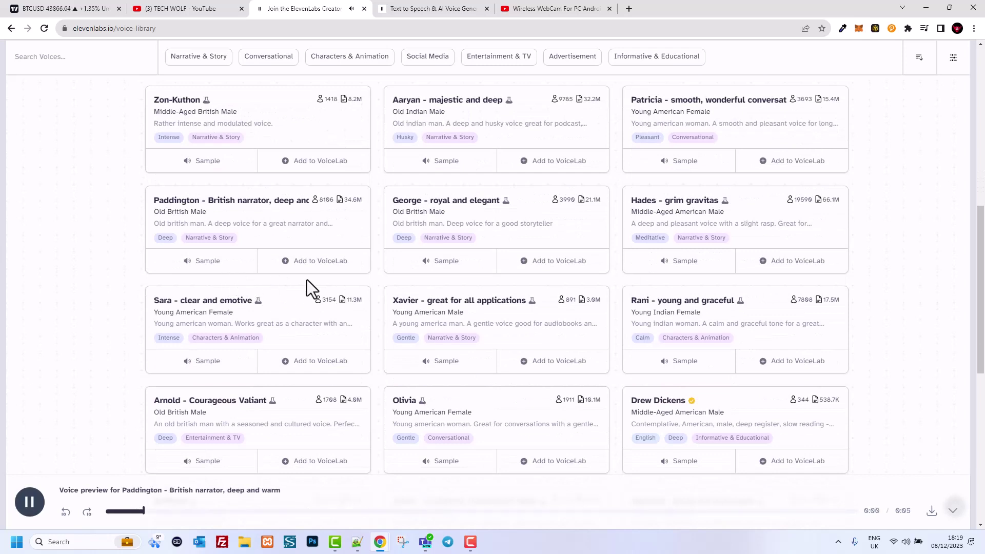
click(439, 270)
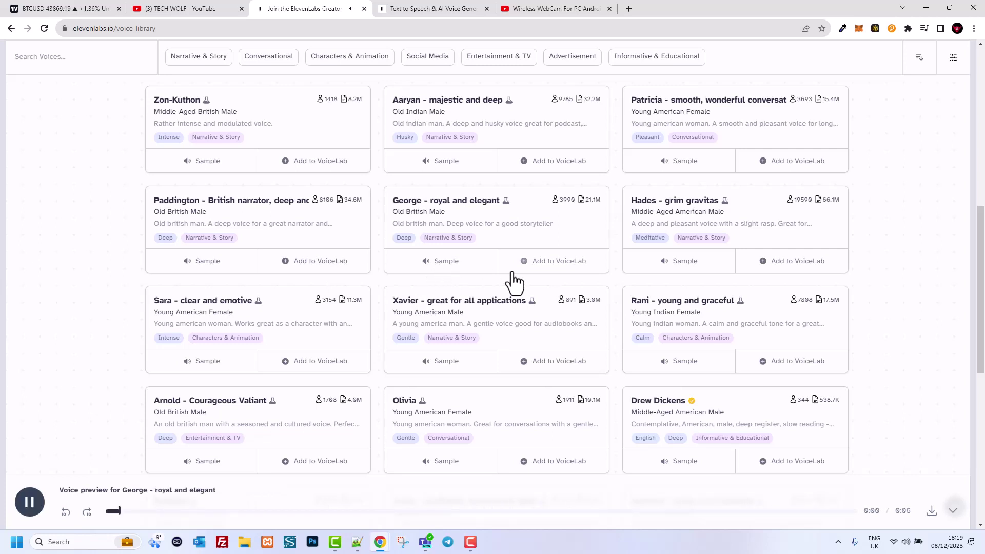
click(675, 262)
scroll(603, 284, down, 1)
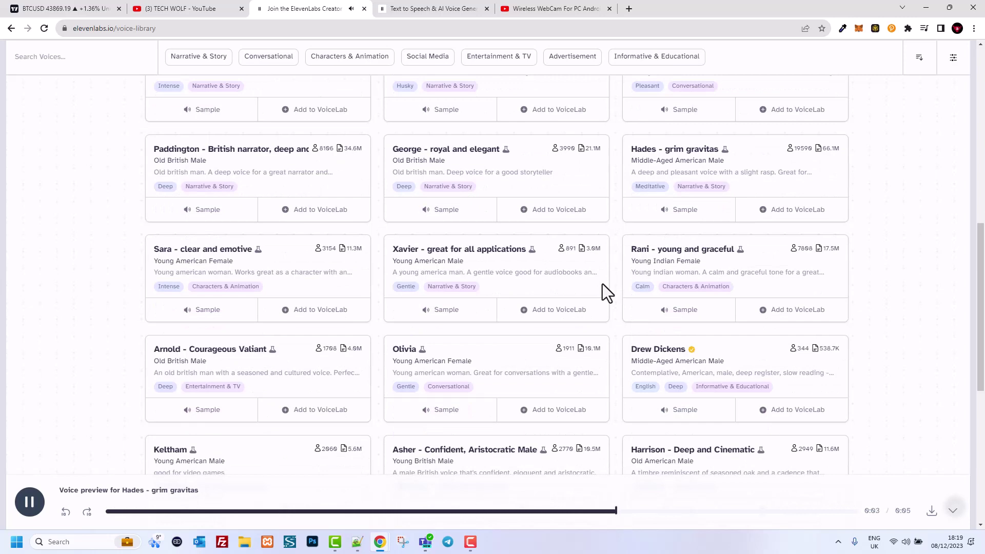
scroll(602, 284, down, 4)
scroll(601, 285, down, 6)
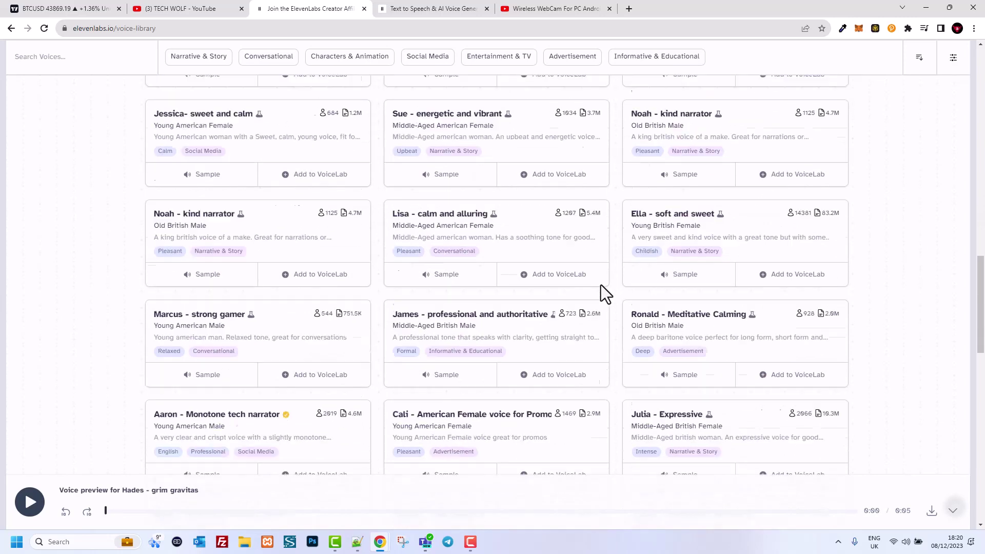
scroll(601, 285, down, 4)
scroll(601, 285, down, 3)
scroll(601, 285, down, 3)
scroll(601, 285, down, 3)
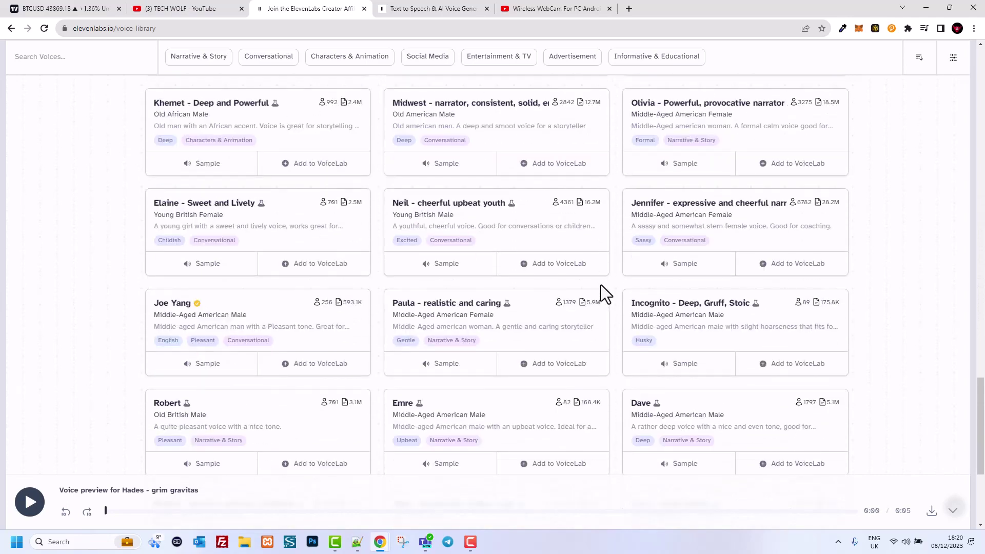
scroll(602, 285, down, 3)
scroll(600, 286, up, 4)
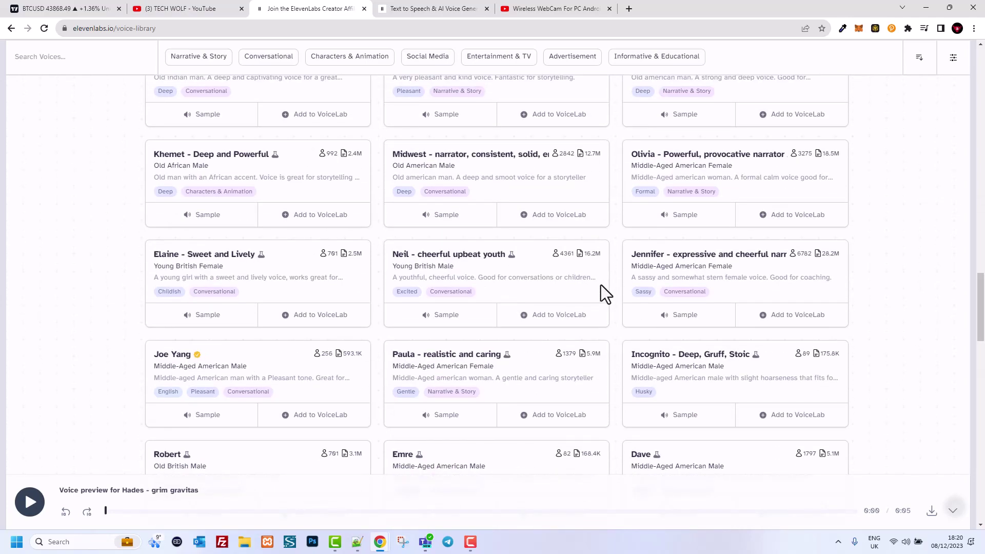
scroll(616, 275, up, 8)
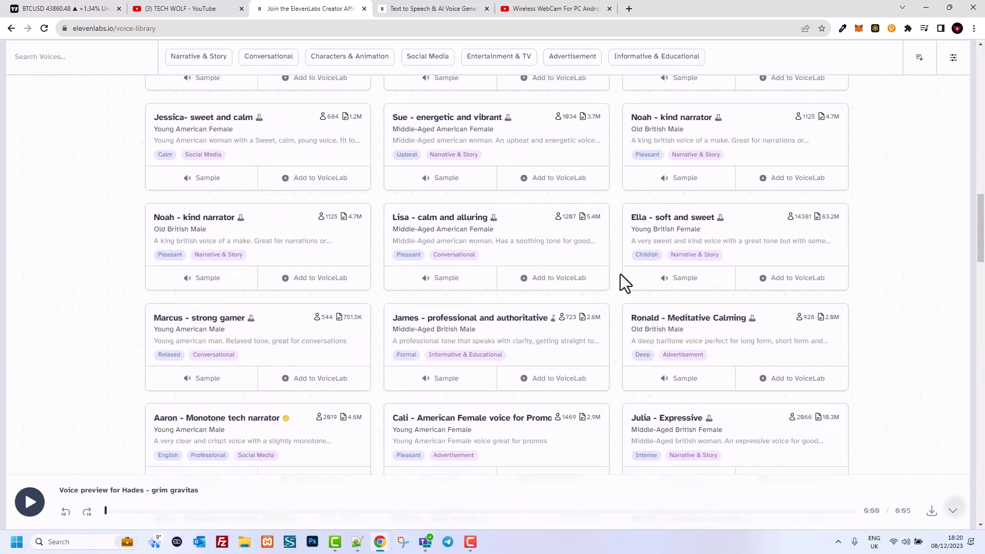
scroll(619, 274, up, 2)
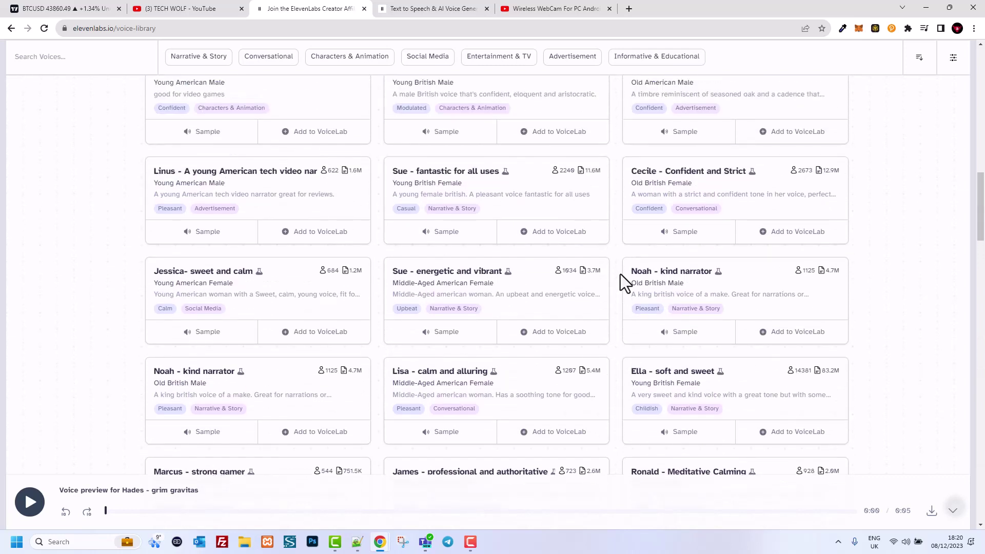
scroll(621, 274, up, 2)
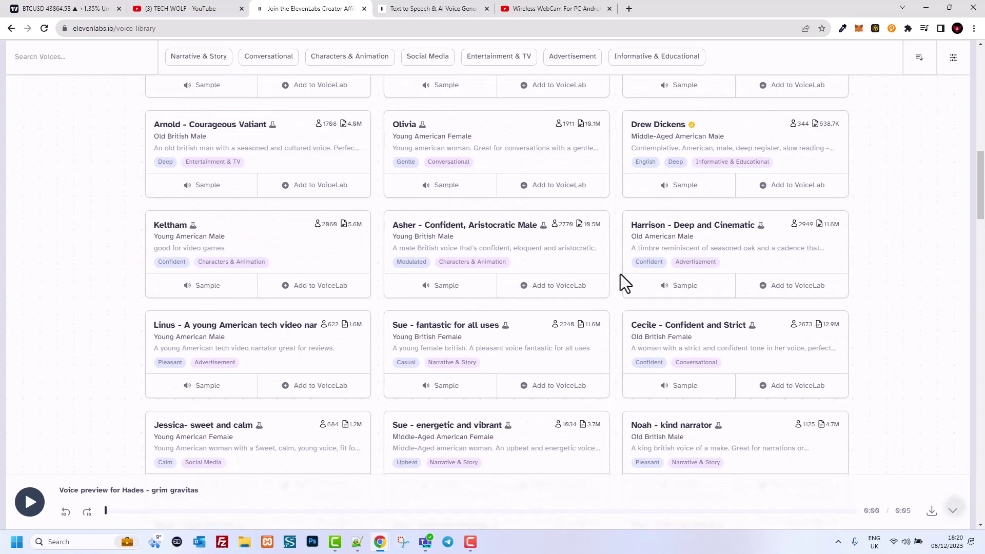
scroll(590, 297, up, 2)
scroll(589, 298, up, 2)
scroll(591, 282, up, 1)
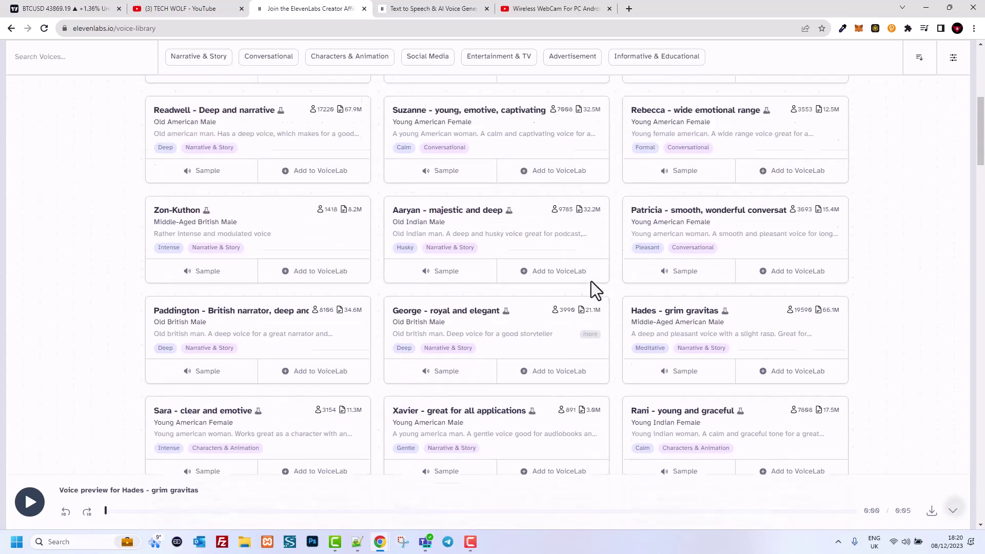
scroll(601, 277, up, 1)
scroll(612, 272, up, 1)
scroll(612, 272, up, 1)
scroll(611, 271, up, 1)
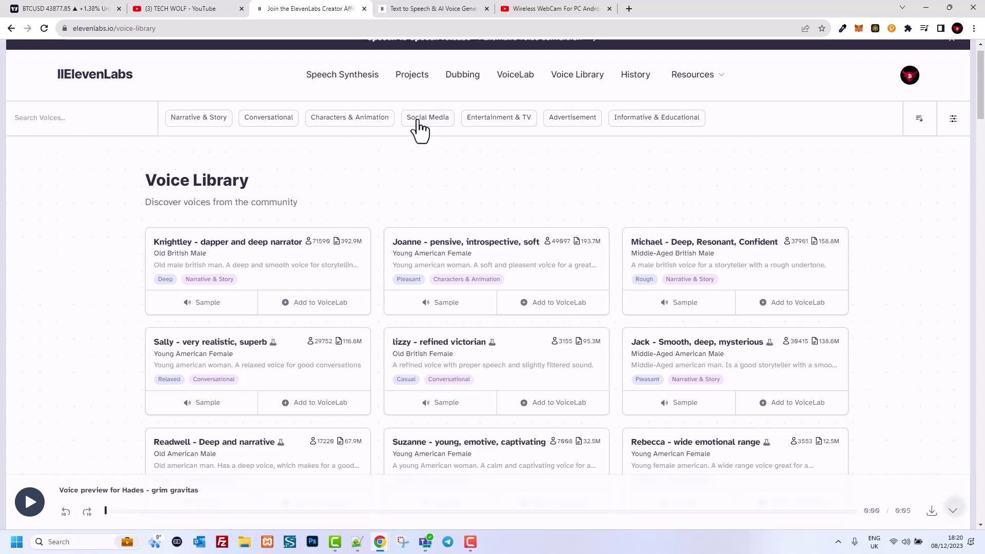
mouse_move(431, 8)
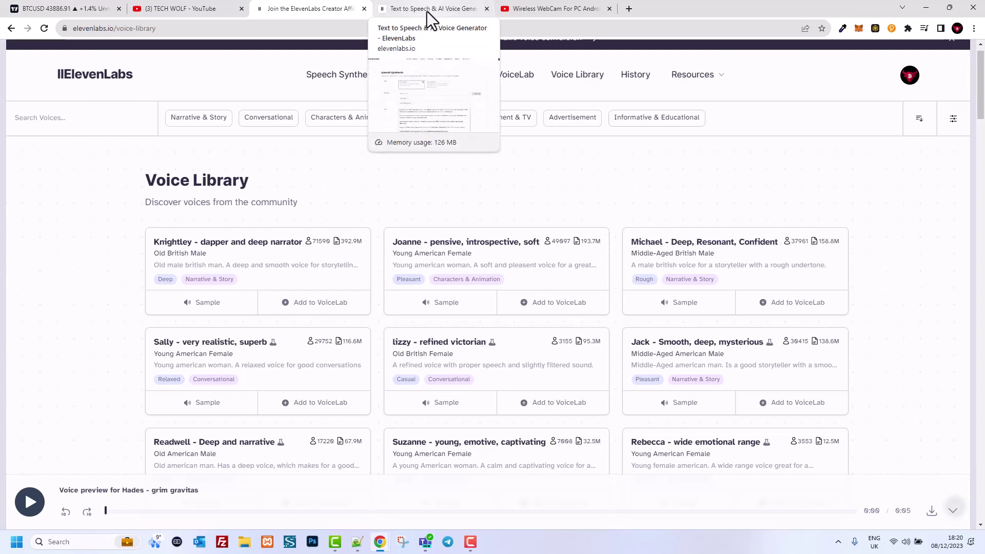
click(427, 12)
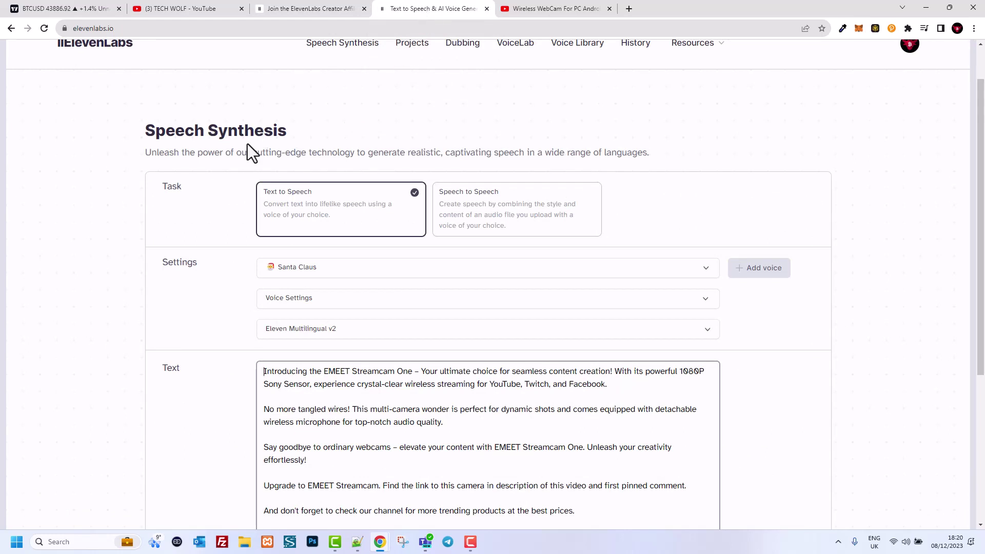
scroll(492, 74, up, 1)
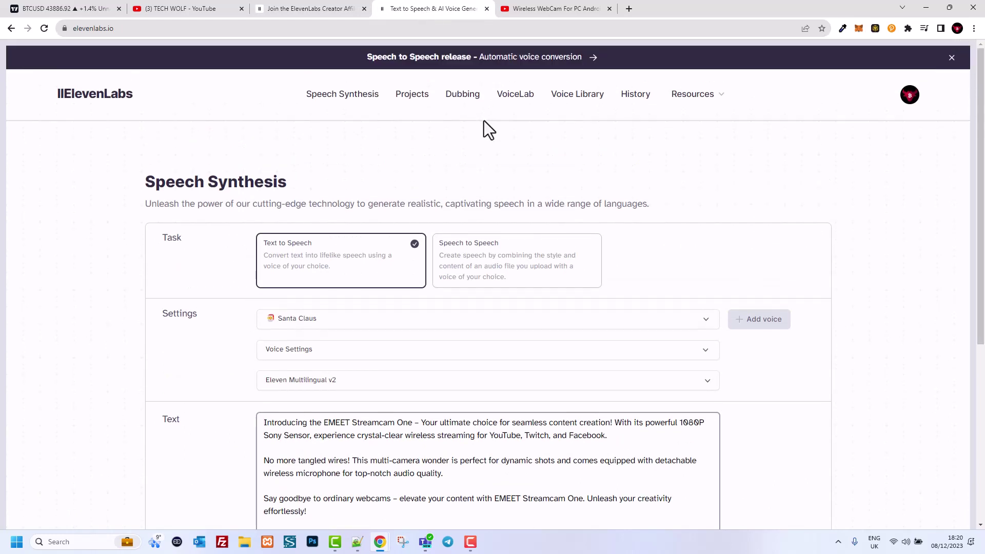
scroll(208, 187, down, 1)
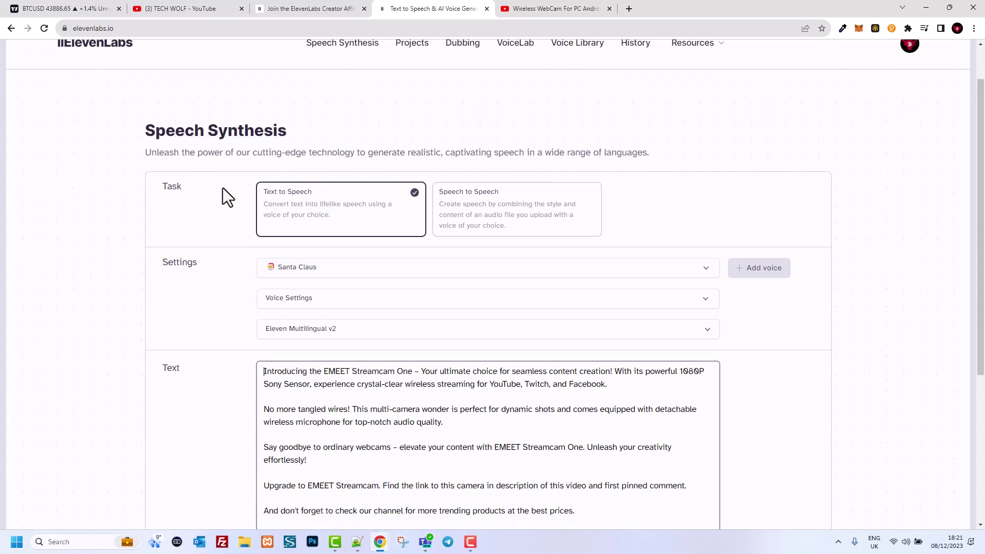
drag(164, 186, 190, 184)
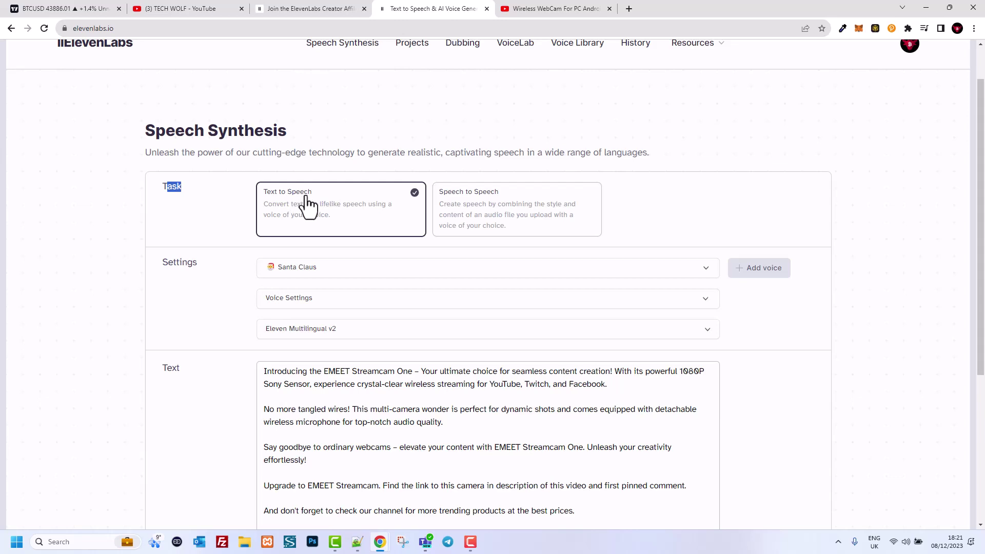
scroll(308, 204, down, 3)
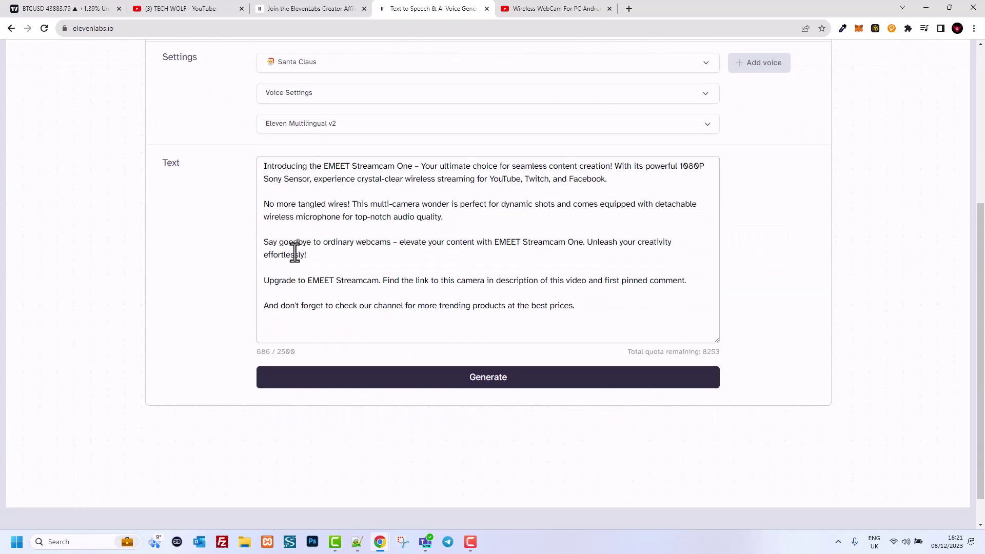
click(308, 173)
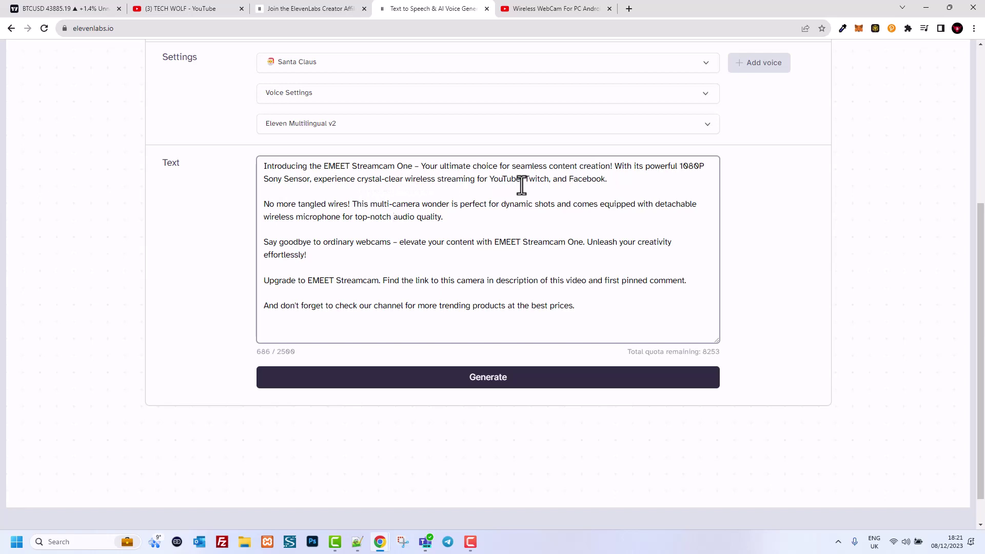
key(ctrl+a)
scroll(356, 383, up, 3)
scroll(356, 382, down, 1)
scroll(347, 374, down, 1)
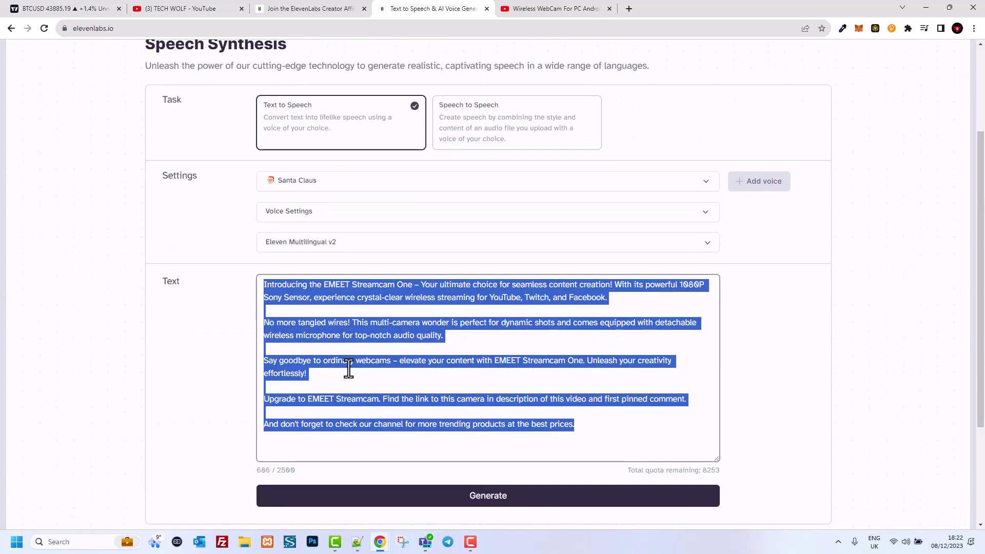
click(340, 323)
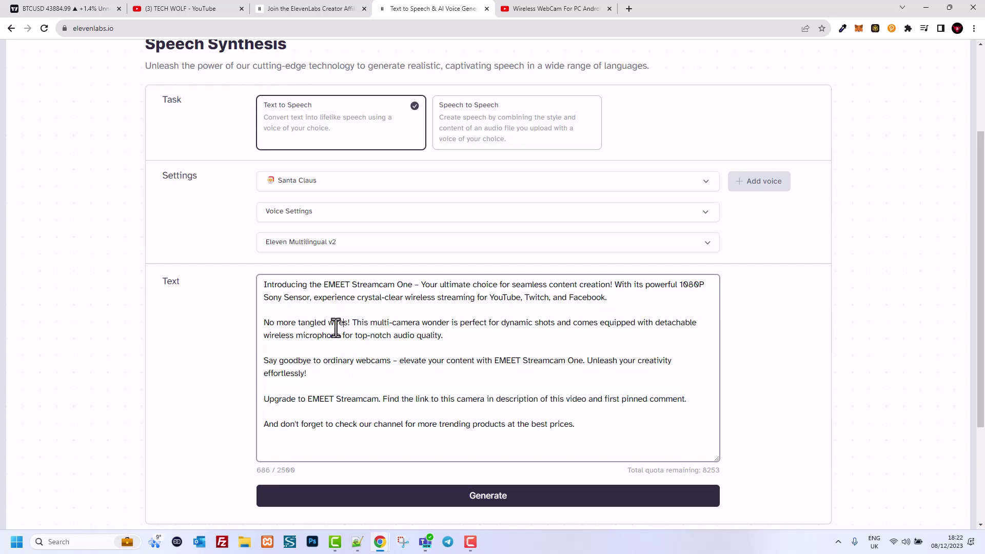
scroll(319, 328, up, 1)
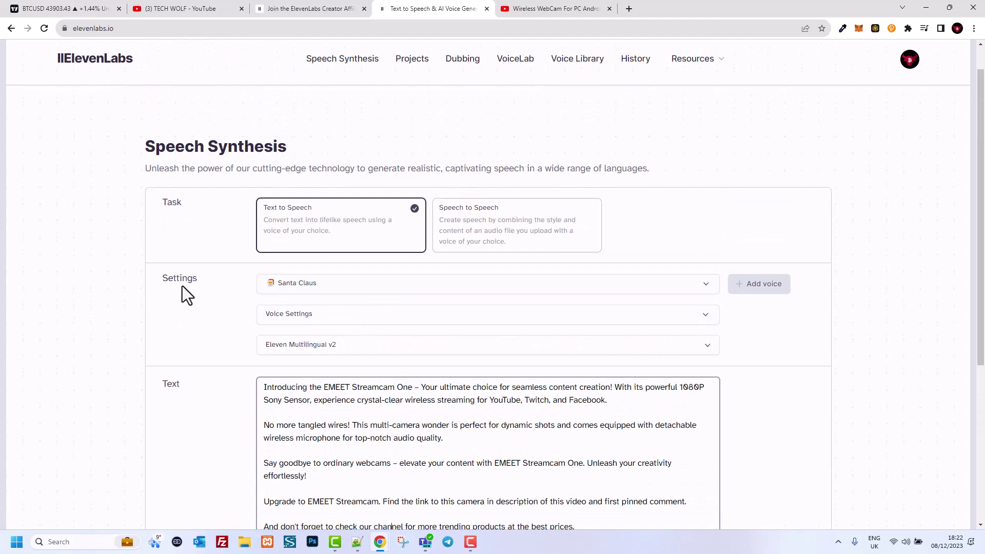
click(356, 292)
click(246, 314)
click(302, 322)
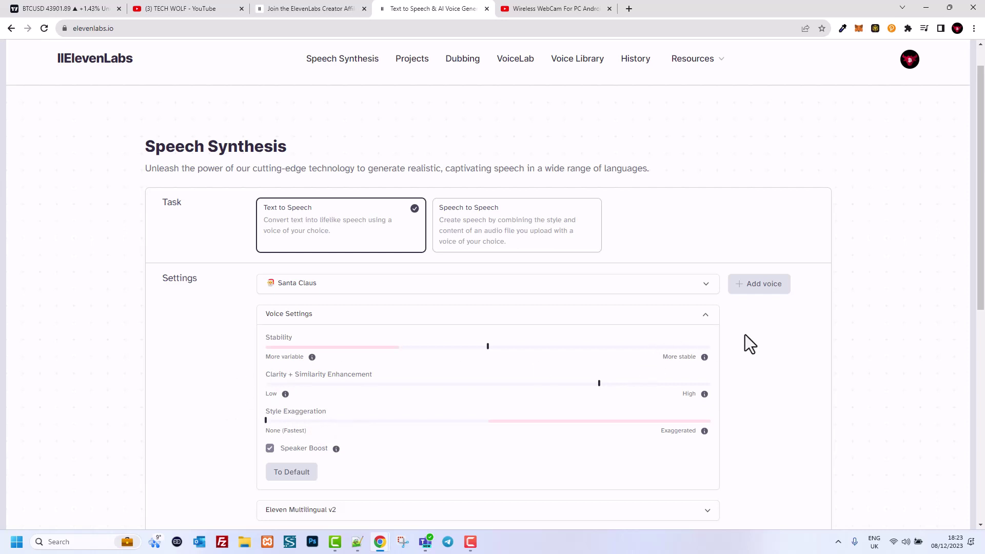
scroll(746, 335, down, 1)
click(704, 266)
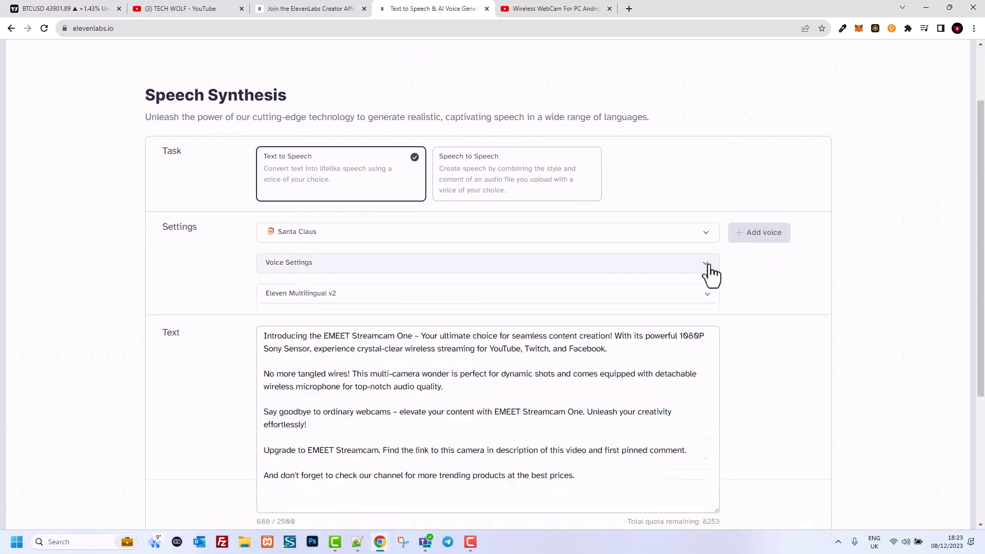
scroll(723, 277, down, 1)
scroll(739, 282, down, 1)
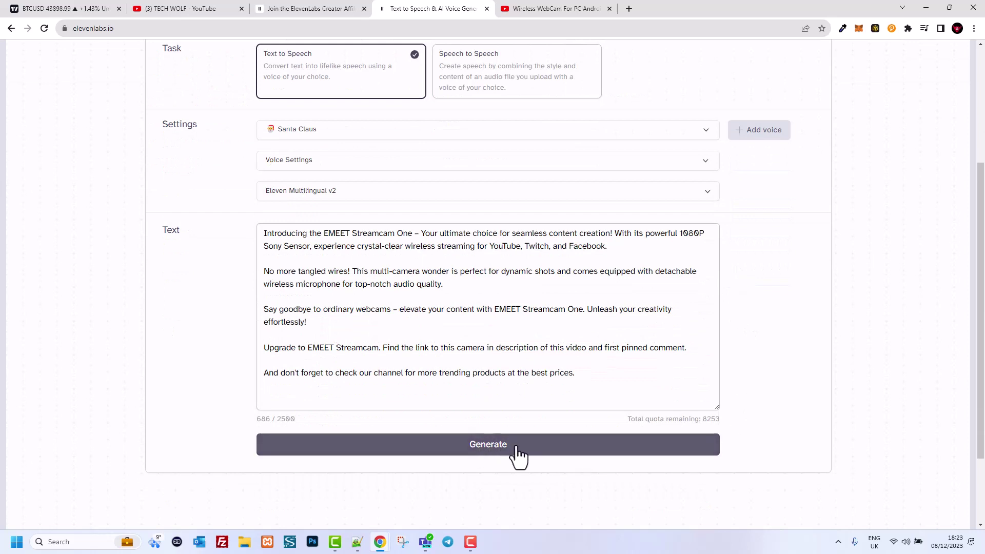
drag(627, 418, 715, 421)
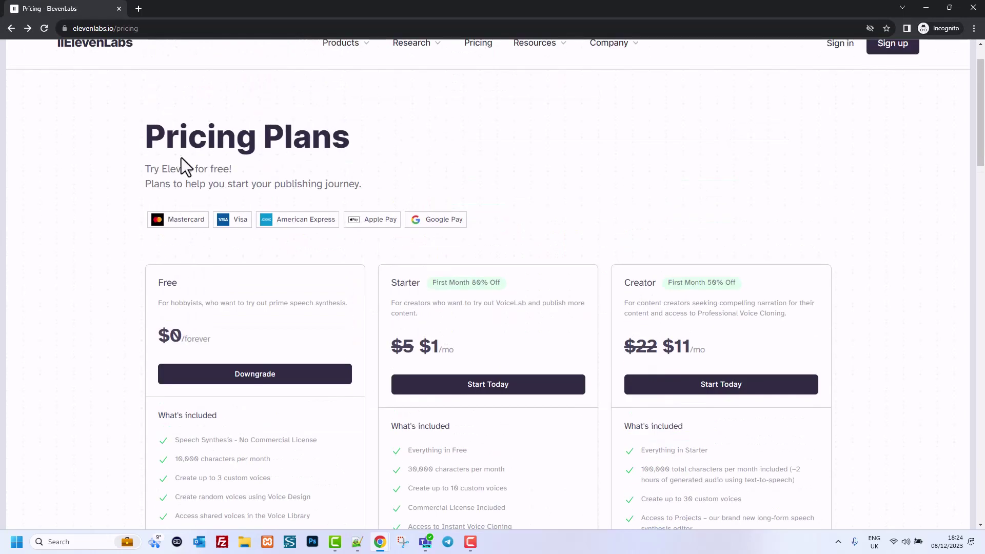
Step: Highlight Free plan's 10,000 characters and voice limit, Starter's $1 and Creator's $11 prices
drag(148, 136, 368, 146)
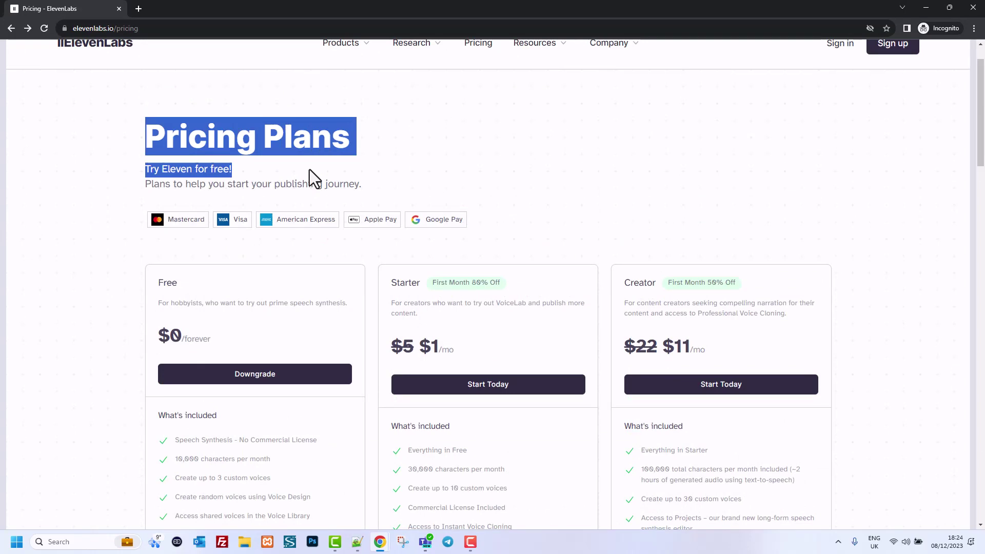
scroll(185, 193, down, 1)
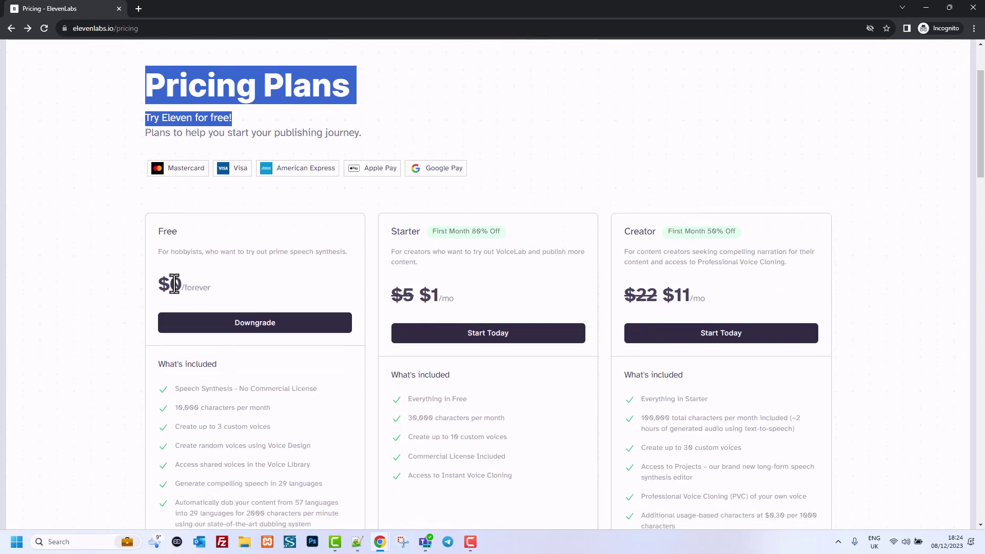
scroll(177, 261, down, 3)
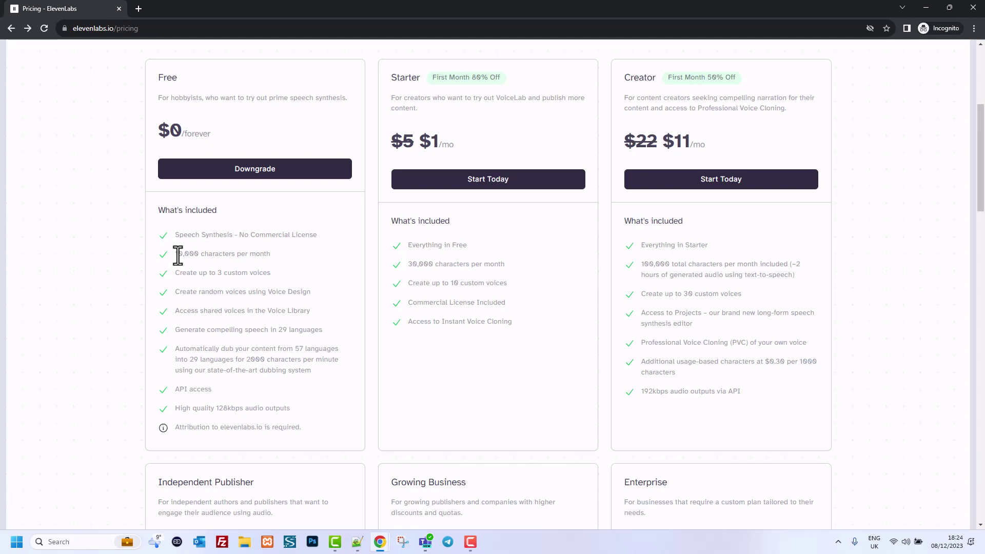
drag(178, 256, 267, 256)
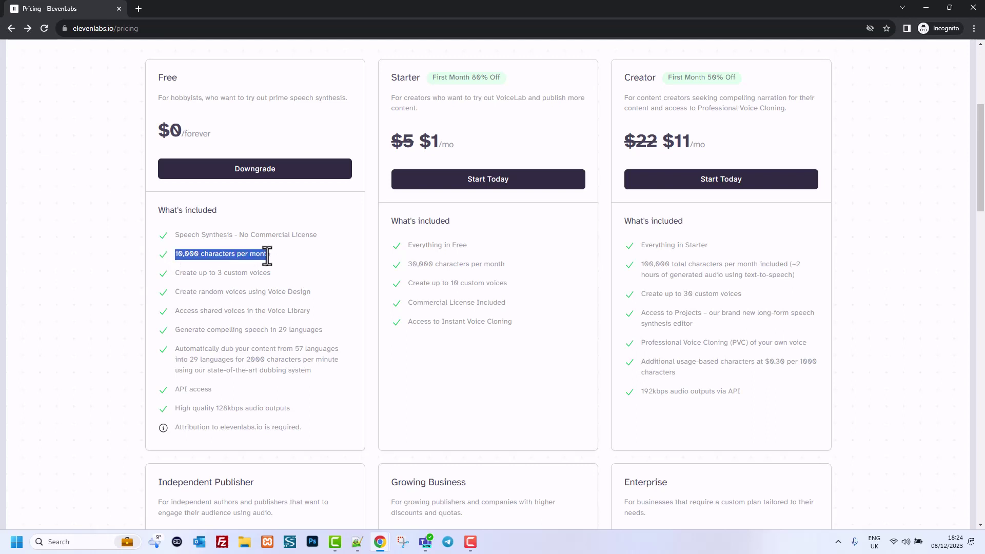
drag(176, 274, 276, 274)
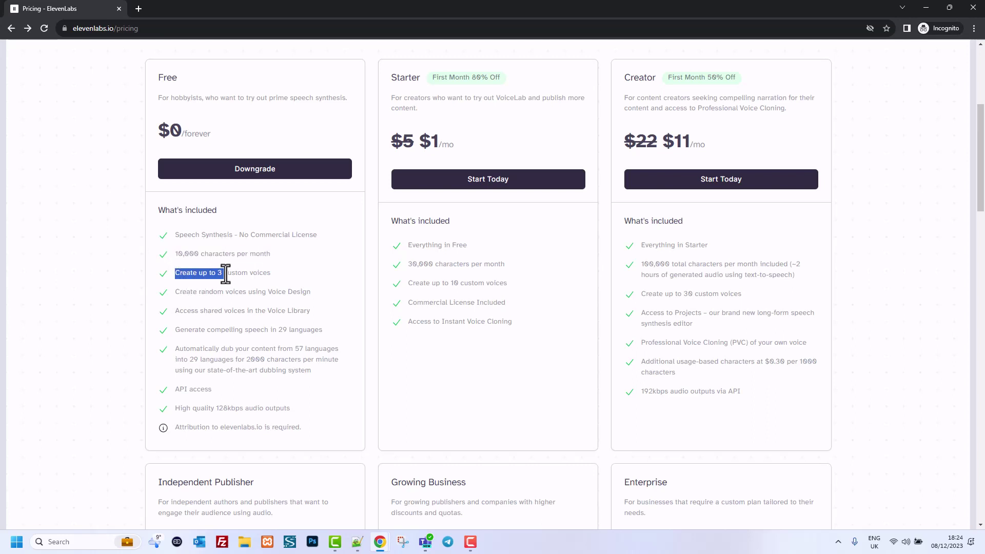
drag(419, 141, 453, 144)
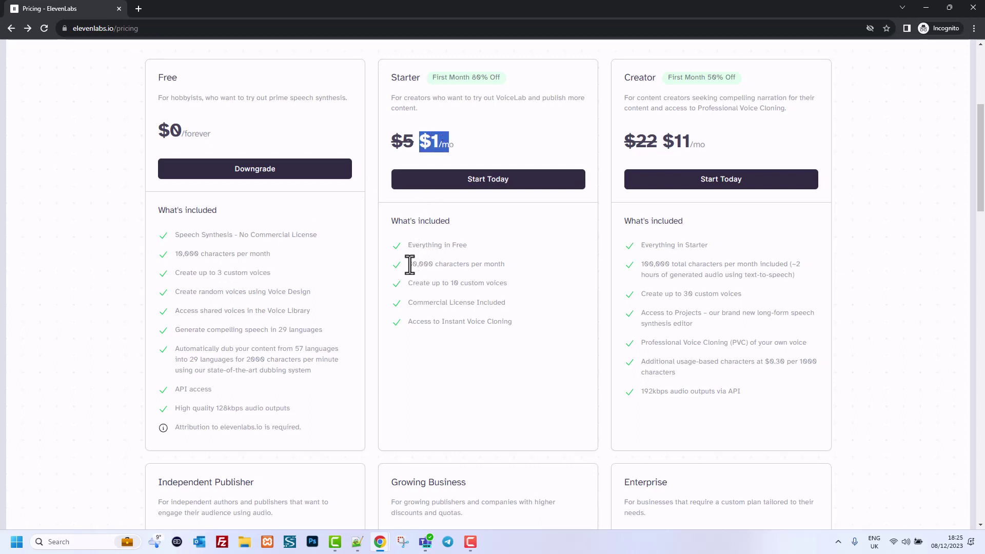
drag(409, 264, 422, 264)
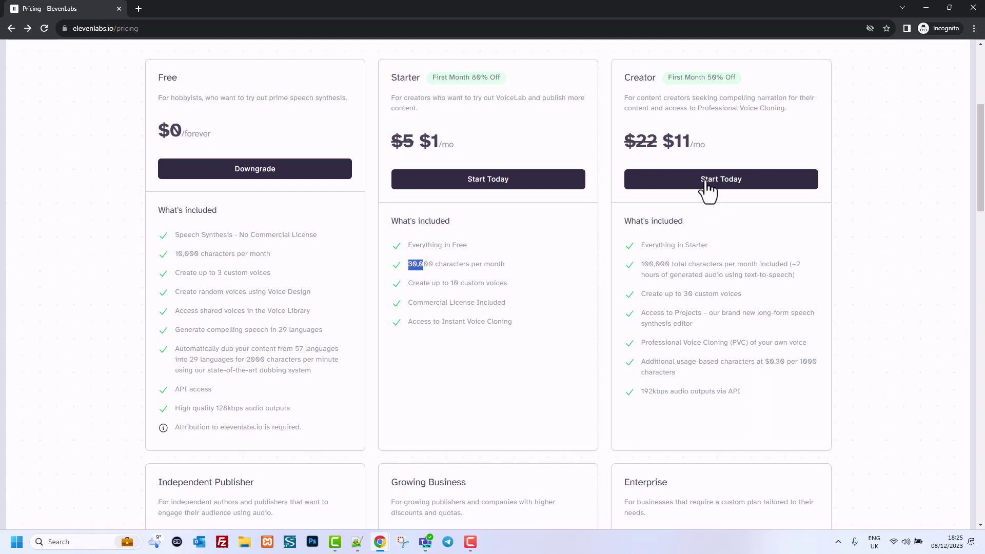
drag(661, 141, 701, 140)
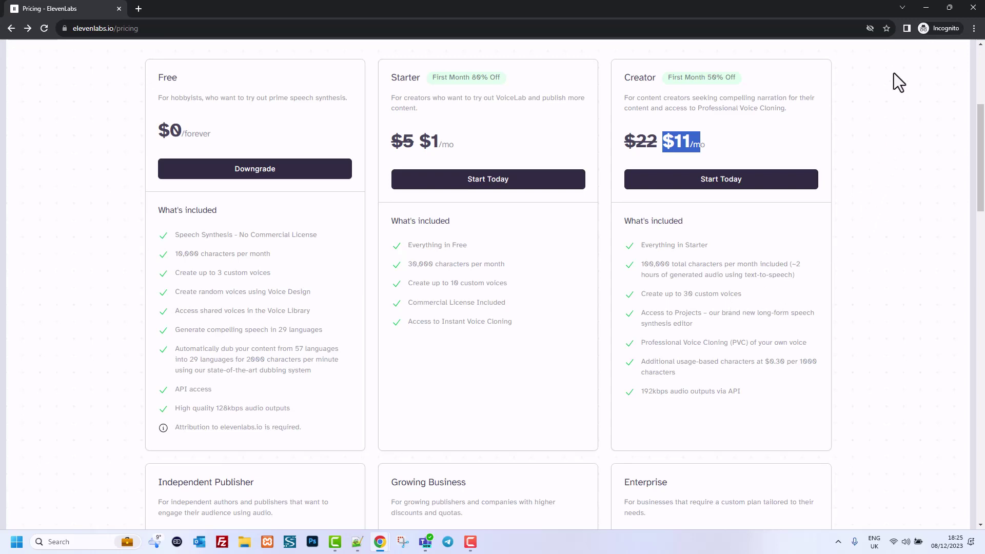
Step: Hide the incognito pricing window and go to the Wireless WebCam video
click(926, 8)
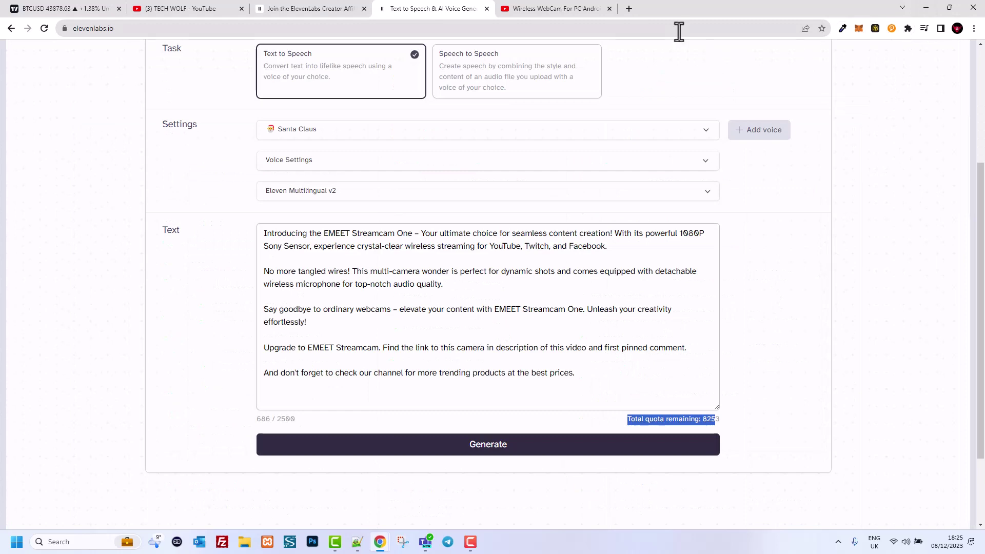
click(549, 10)
scroll(93, 154, down, 2)
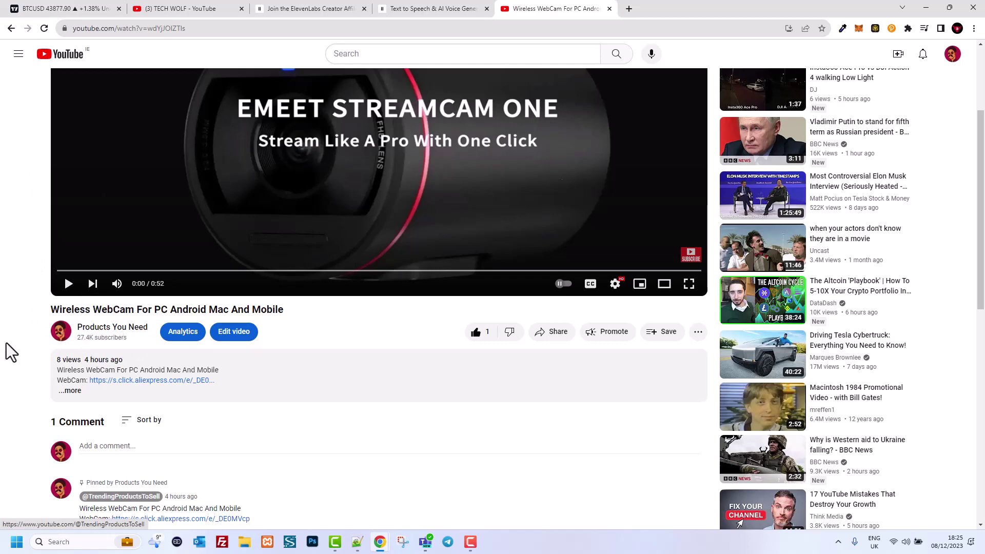
scroll(7, 334, up, 2)
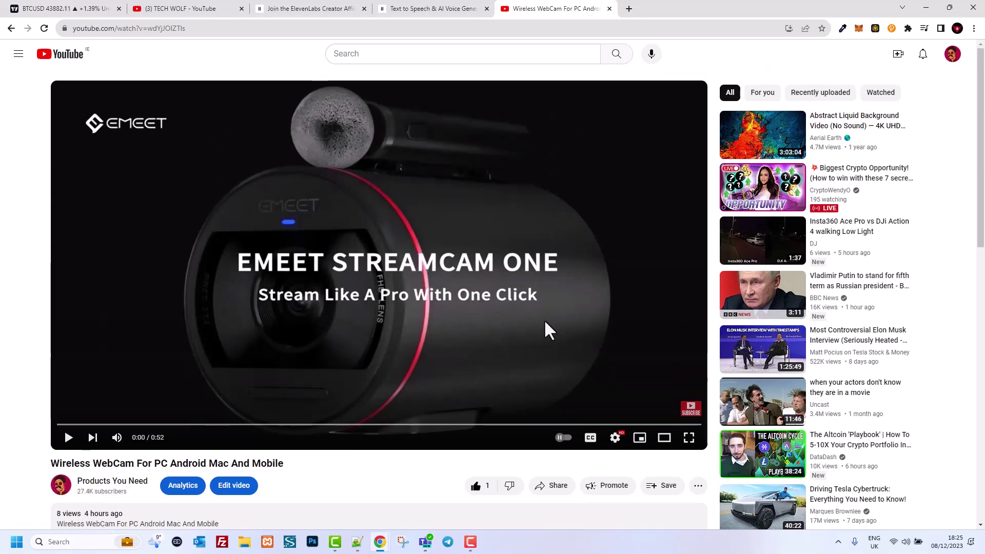
Step: Play the EMEET Streamcam Wireless WebCam video in full screen
click(689, 439)
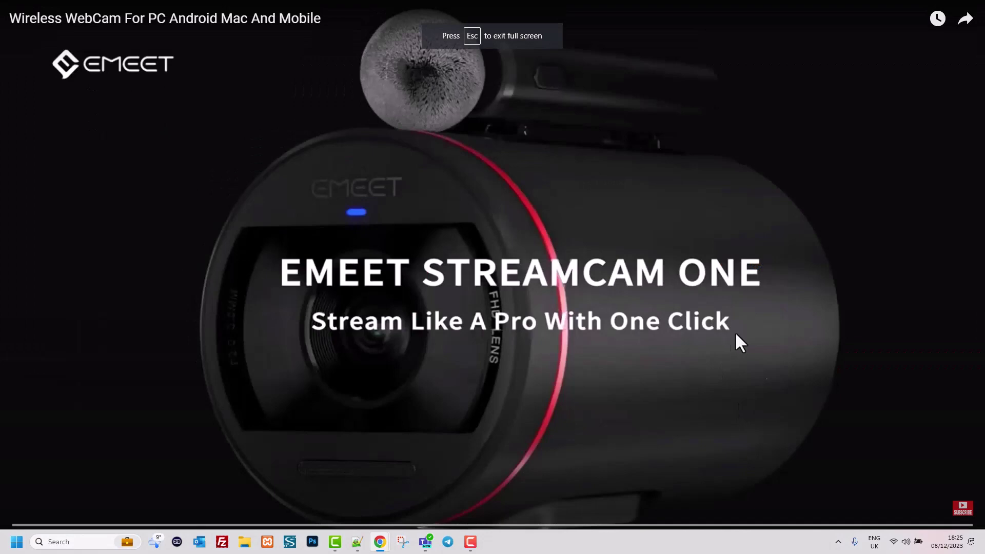
click(806, 297)
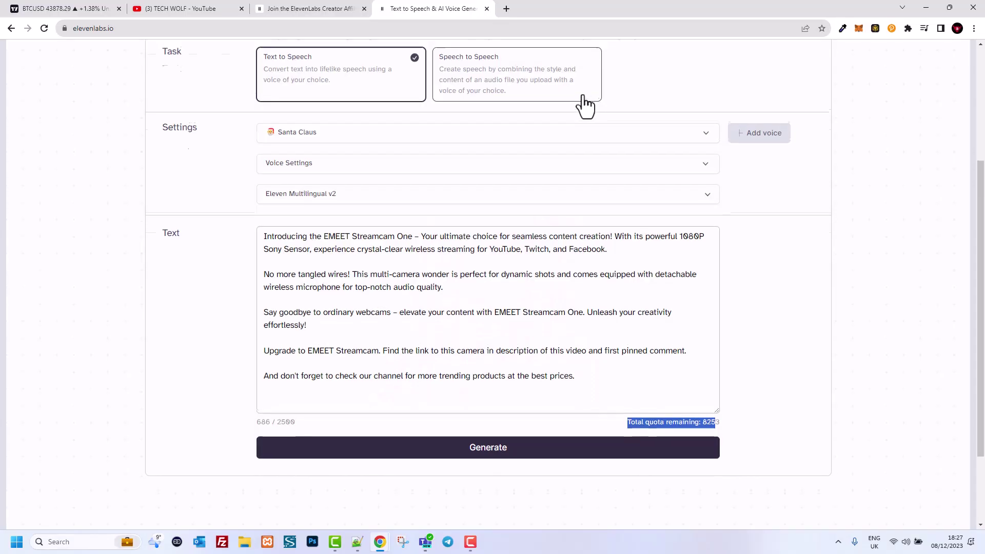
scroll(583, 107, up, 3)
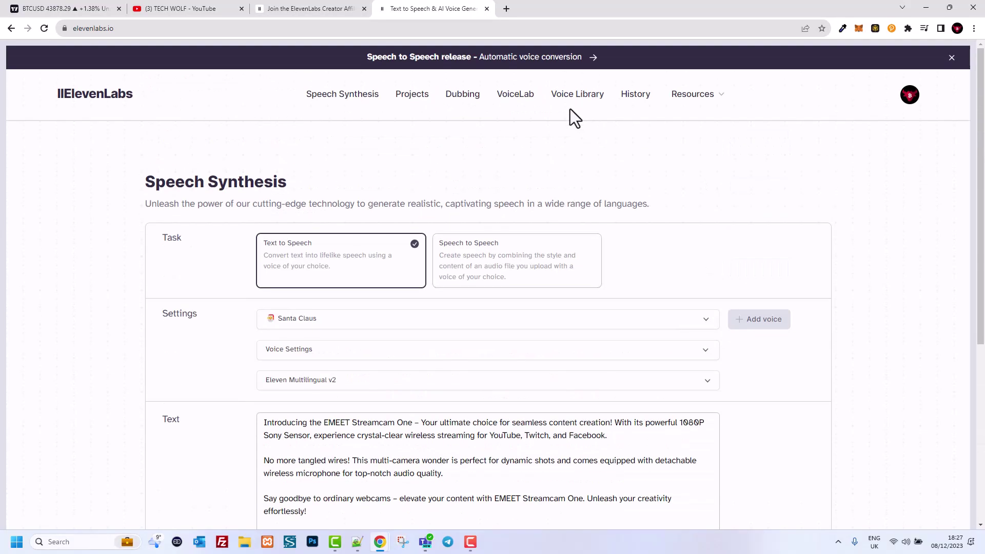
scroll(574, 116, down, 2)
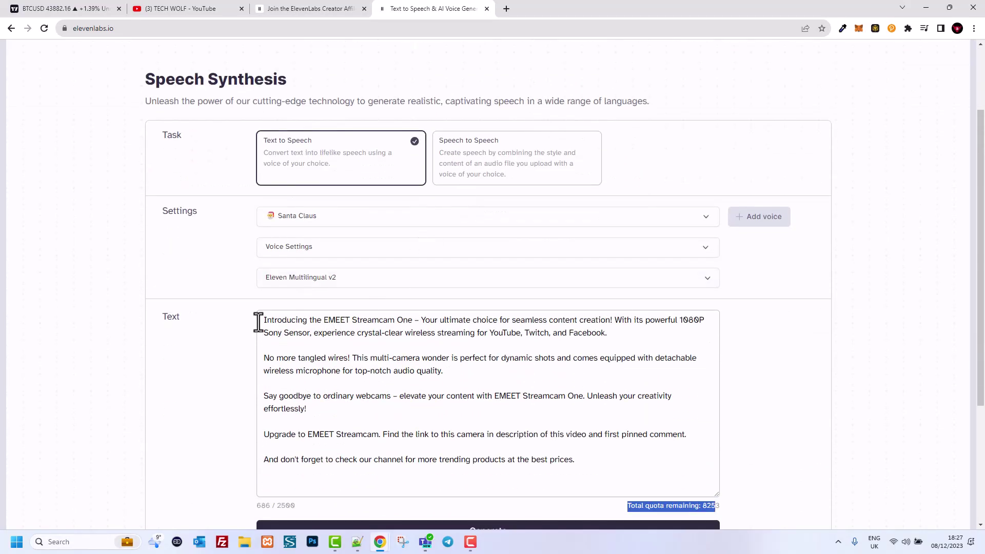
mouse_move(263, 322)
mouse_down()
mouse_move(499, 318)
mouse_move(589, 359)
mouse_up()
scroll(292, 227, down, 2)
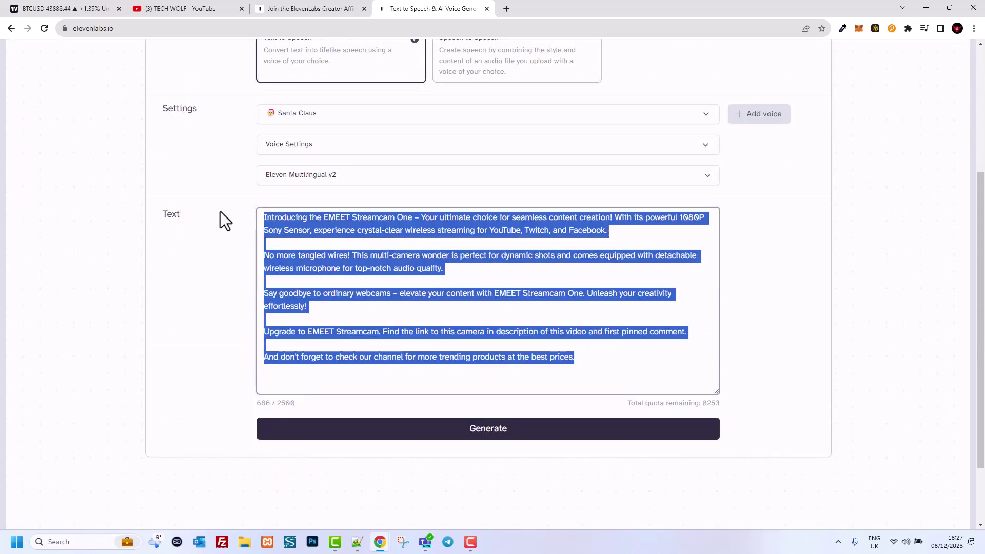
scroll(220, 212, up, 2)
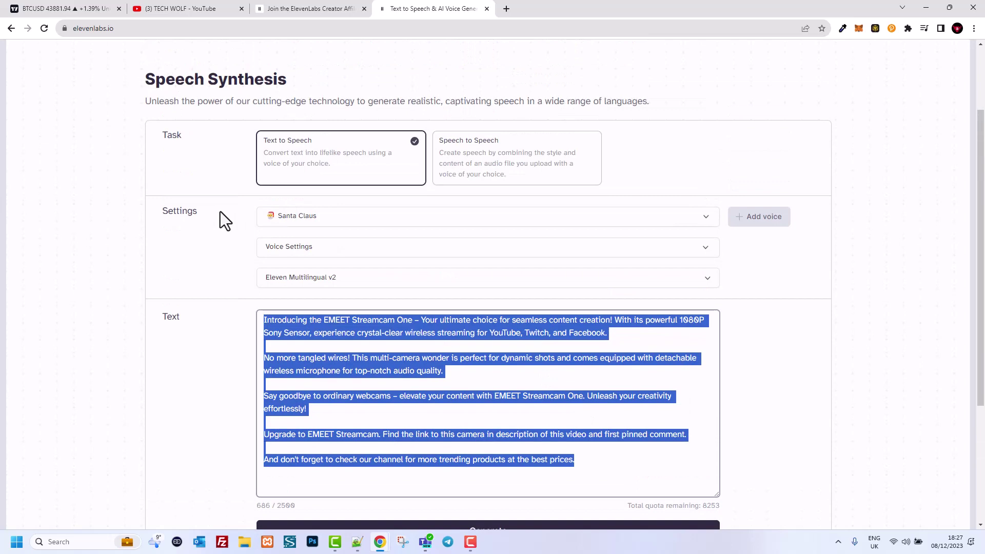
scroll(216, 211, up, 2)
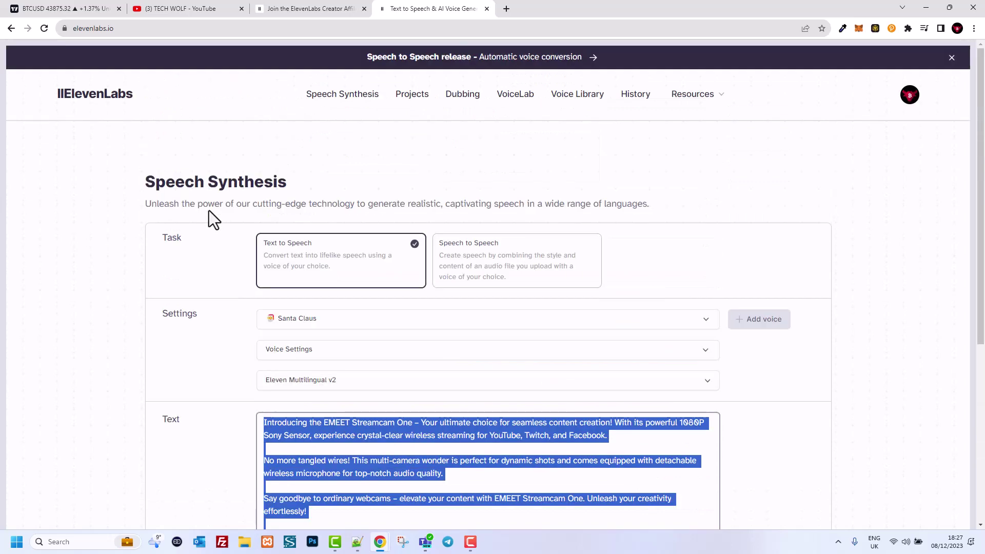